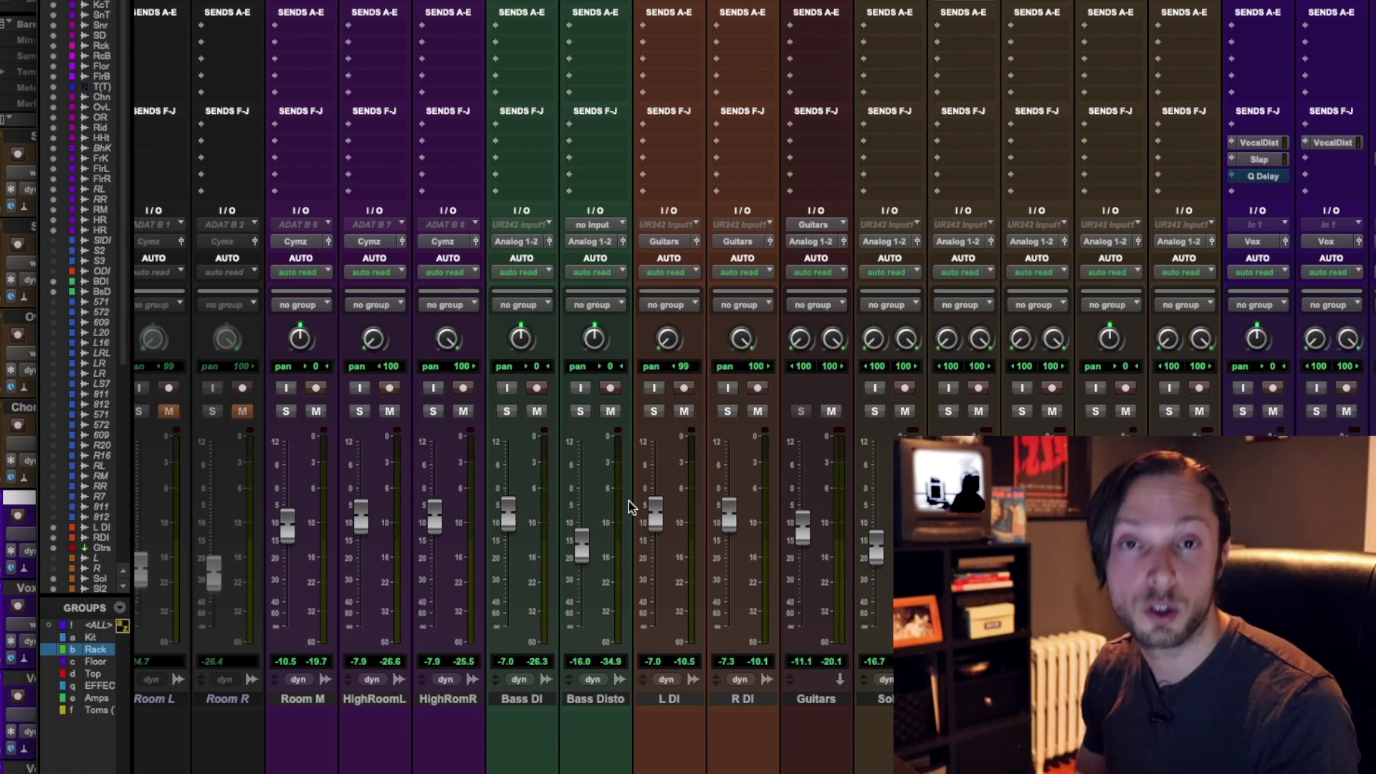
# Play the song from the end of Chorus 1 into the Slam section.
pyautogui.hotkey('ctrl', '=')
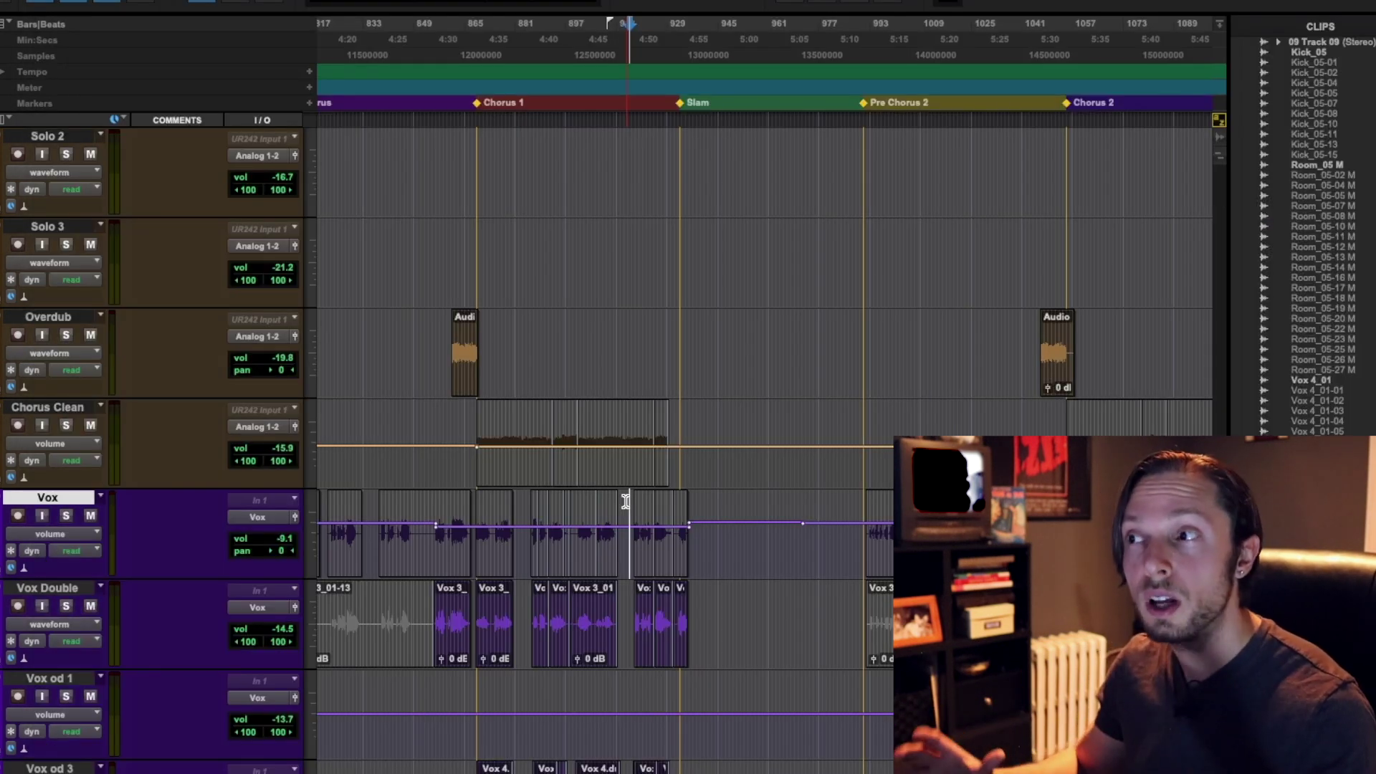
pyautogui.press('space')
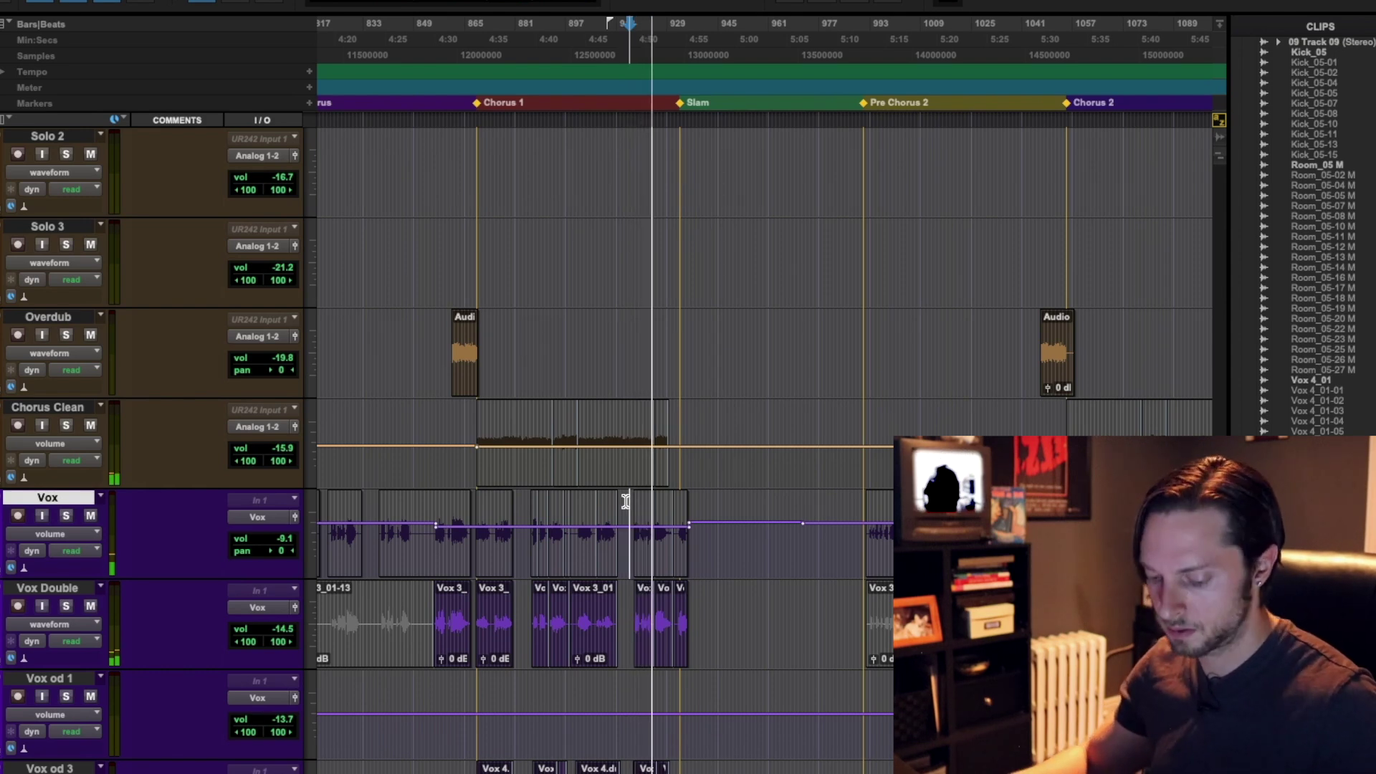
pyautogui.press('r')
pyautogui.press('t')
pyautogui.press('t')
pyautogui.hscroll(3, 660, 513)
pyautogui.hscroll(3, 650, 509)
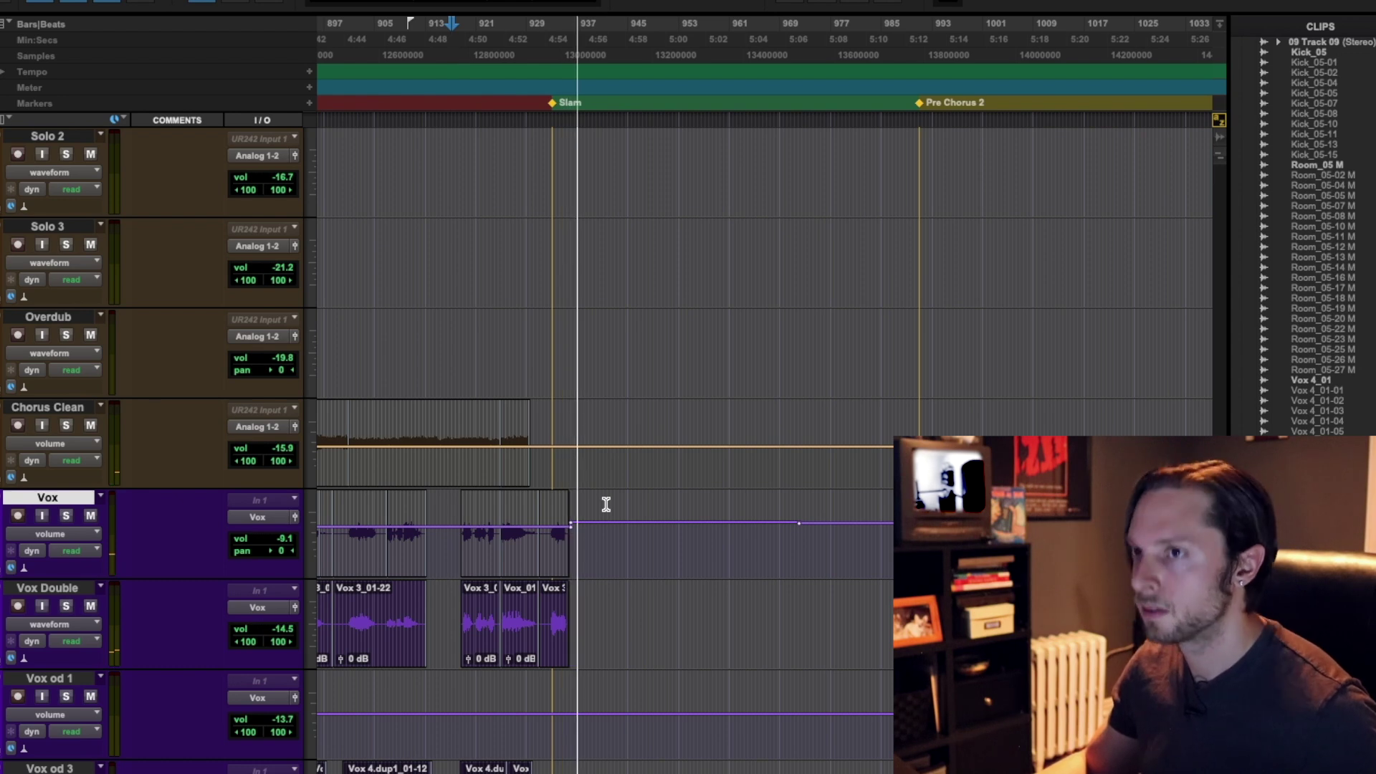
# Solo the L DI and R DI tracks together to hear the guitars alone, and turn the solo off again.
pyautogui.press('super+equal')
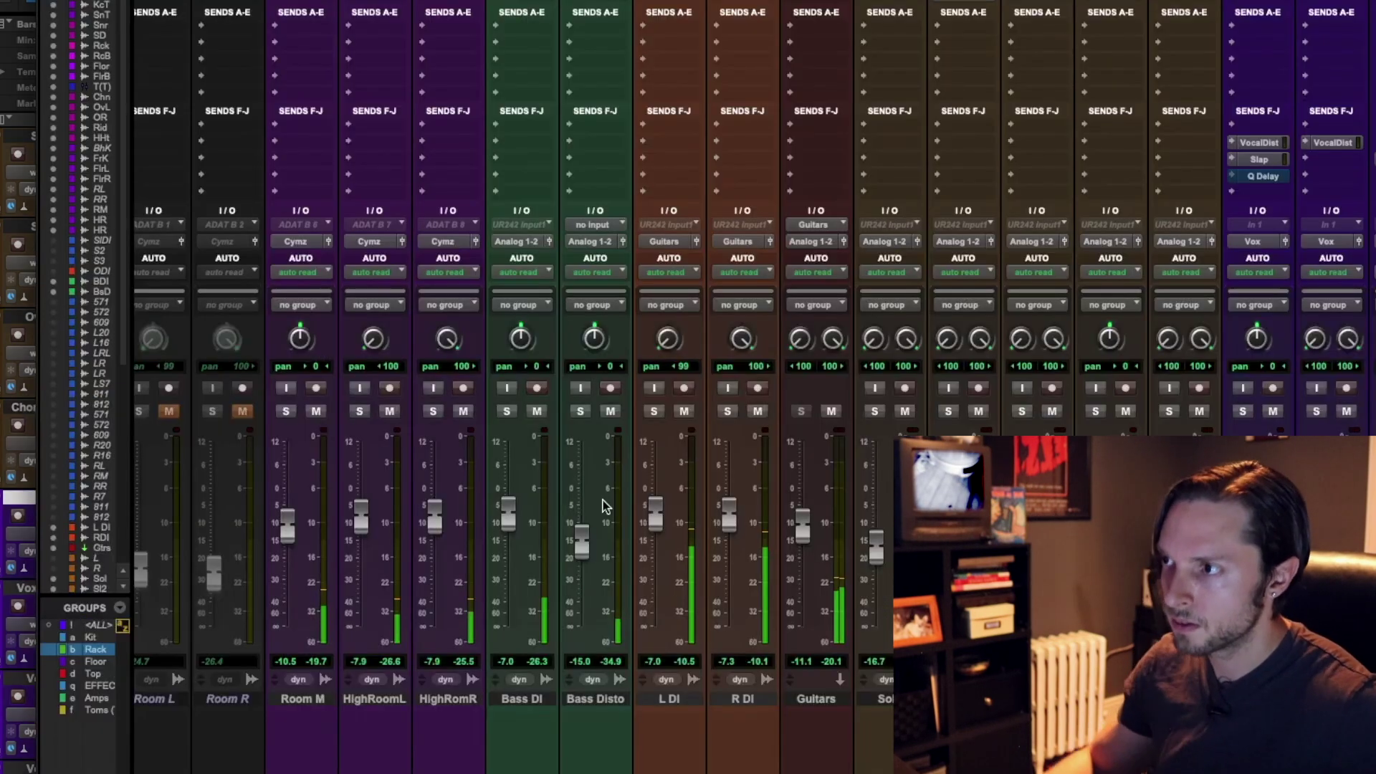
pyautogui.hscroll(3, 612, 498)
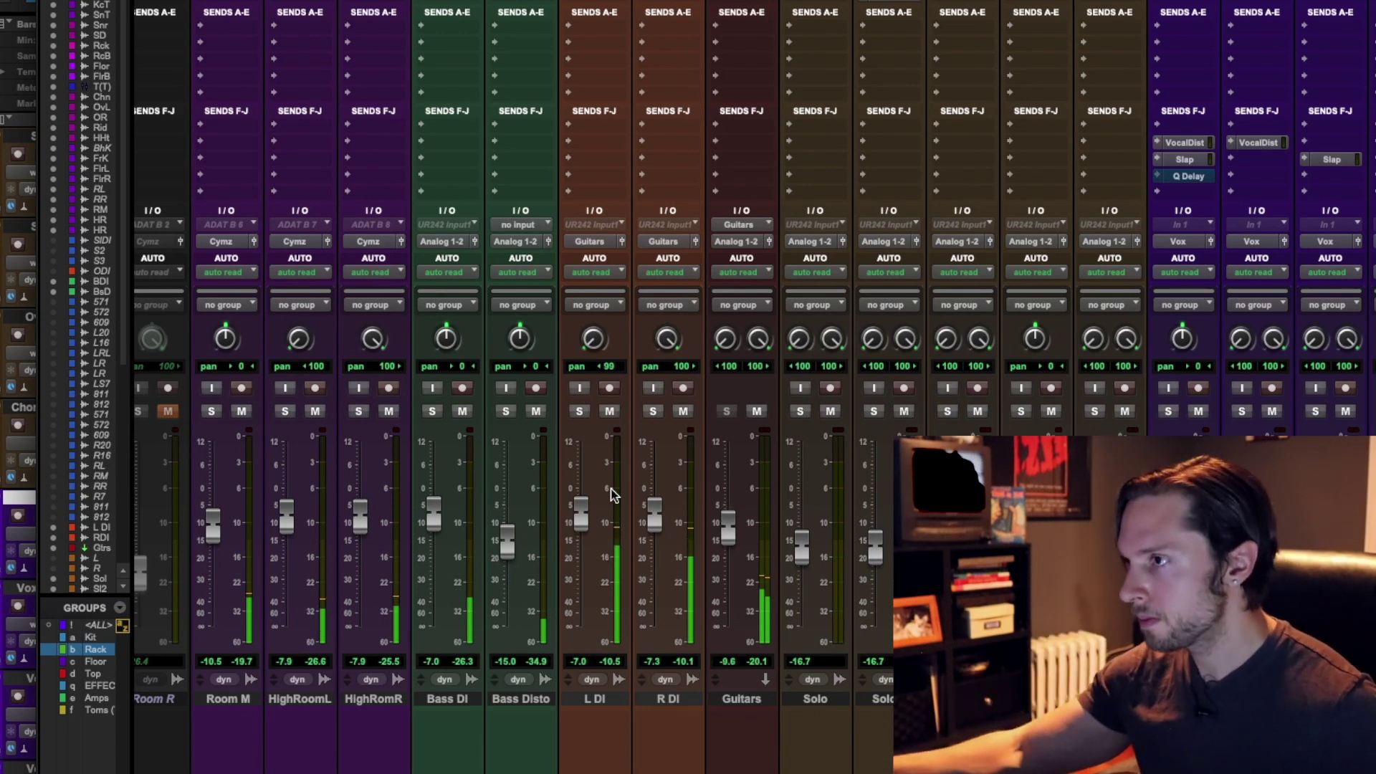
pyautogui.click(604, 700)
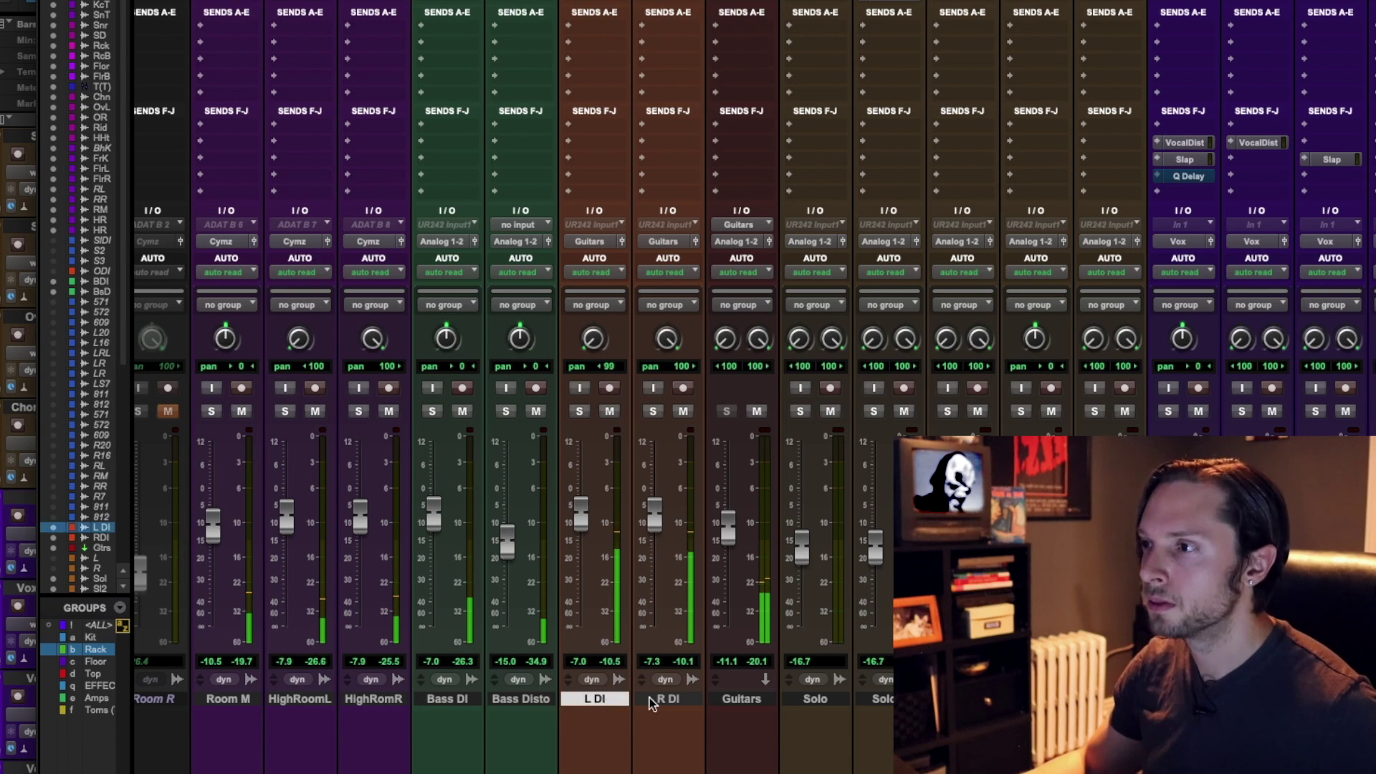
pyautogui.keyDown('shift'); pyautogui.click(663, 700); pyautogui.keyUp('shift')
pyautogui.click(650, 412)
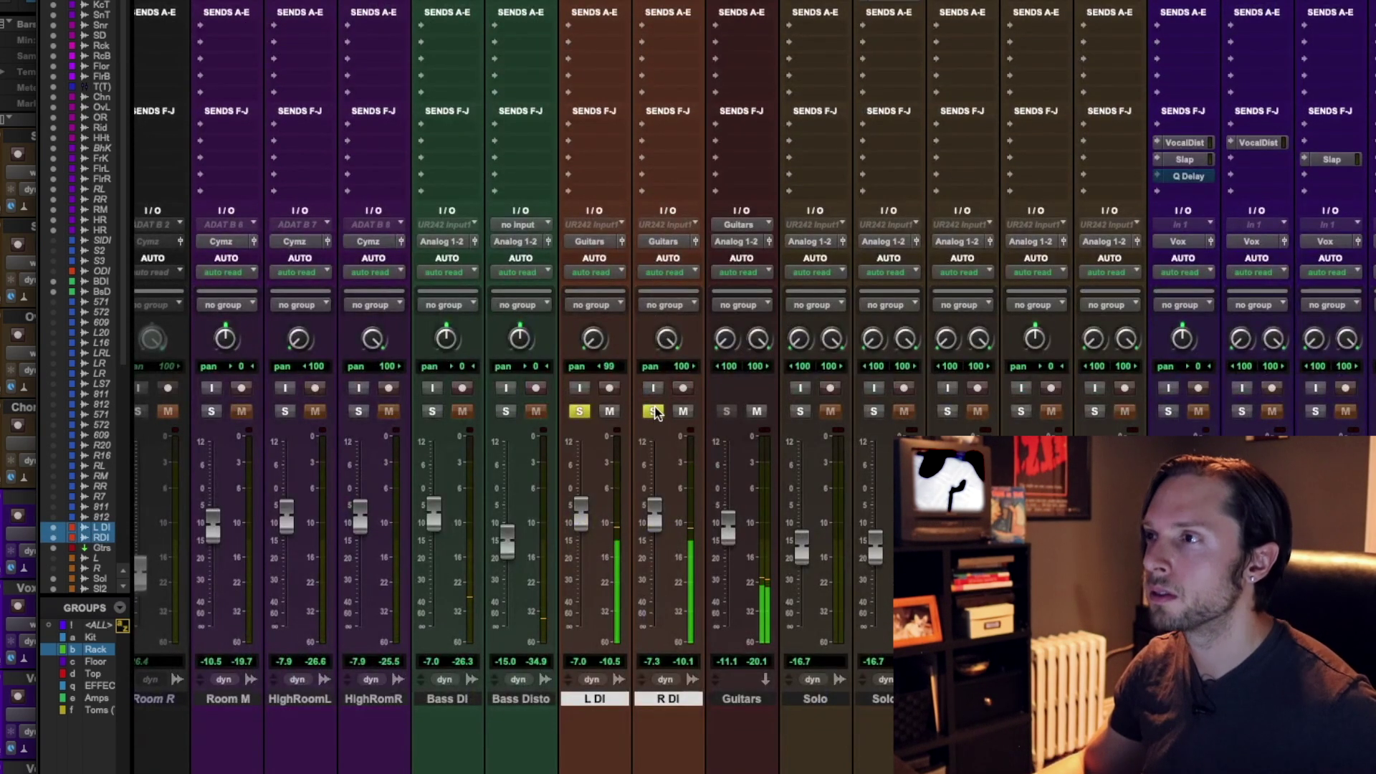
pyautogui.click(652, 412)
# Examine the TSE X50 v2 cabinet settings on L DI and R DI, and close the plug-in window.
pyautogui.press('super+equal')
pyautogui.press('super+equal')
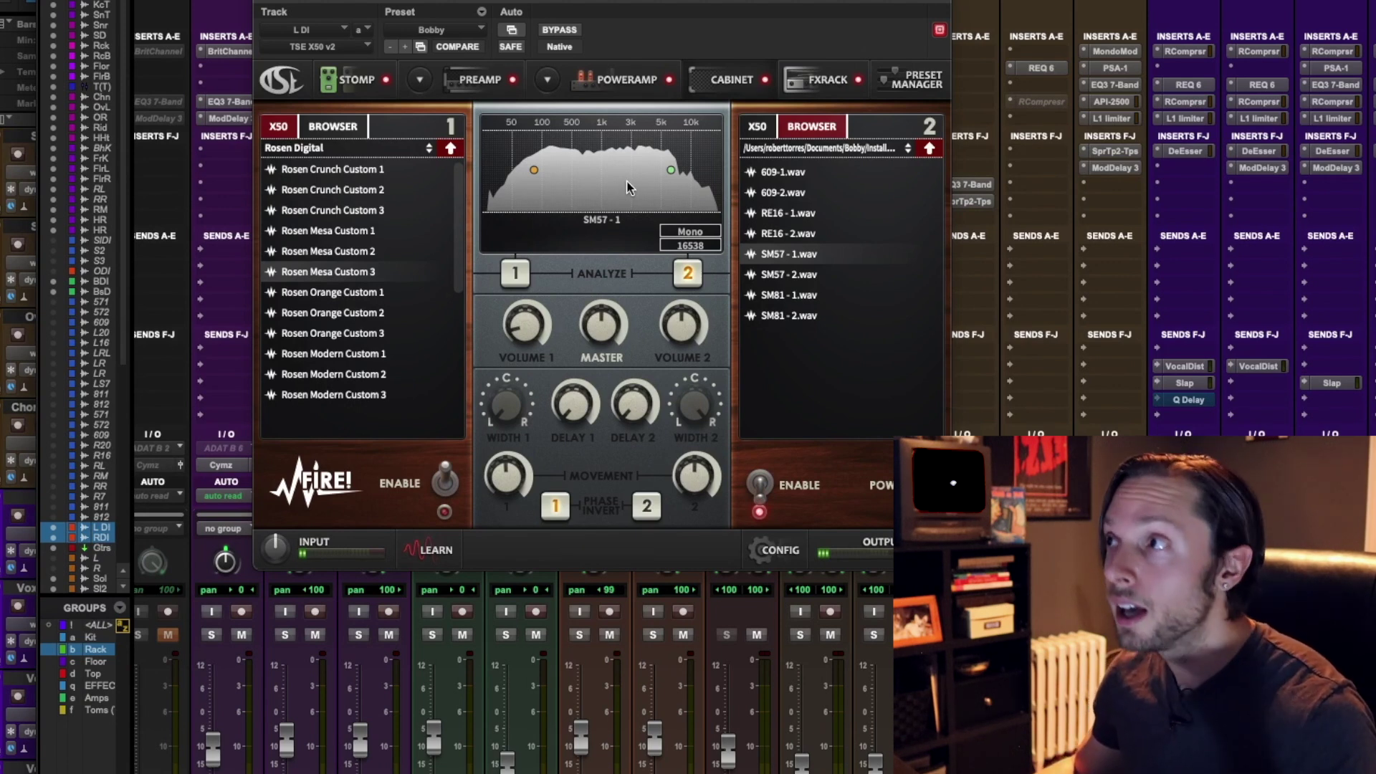
pyautogui.moveTo(692, 1); pyautogui.dragTo(660, 189)
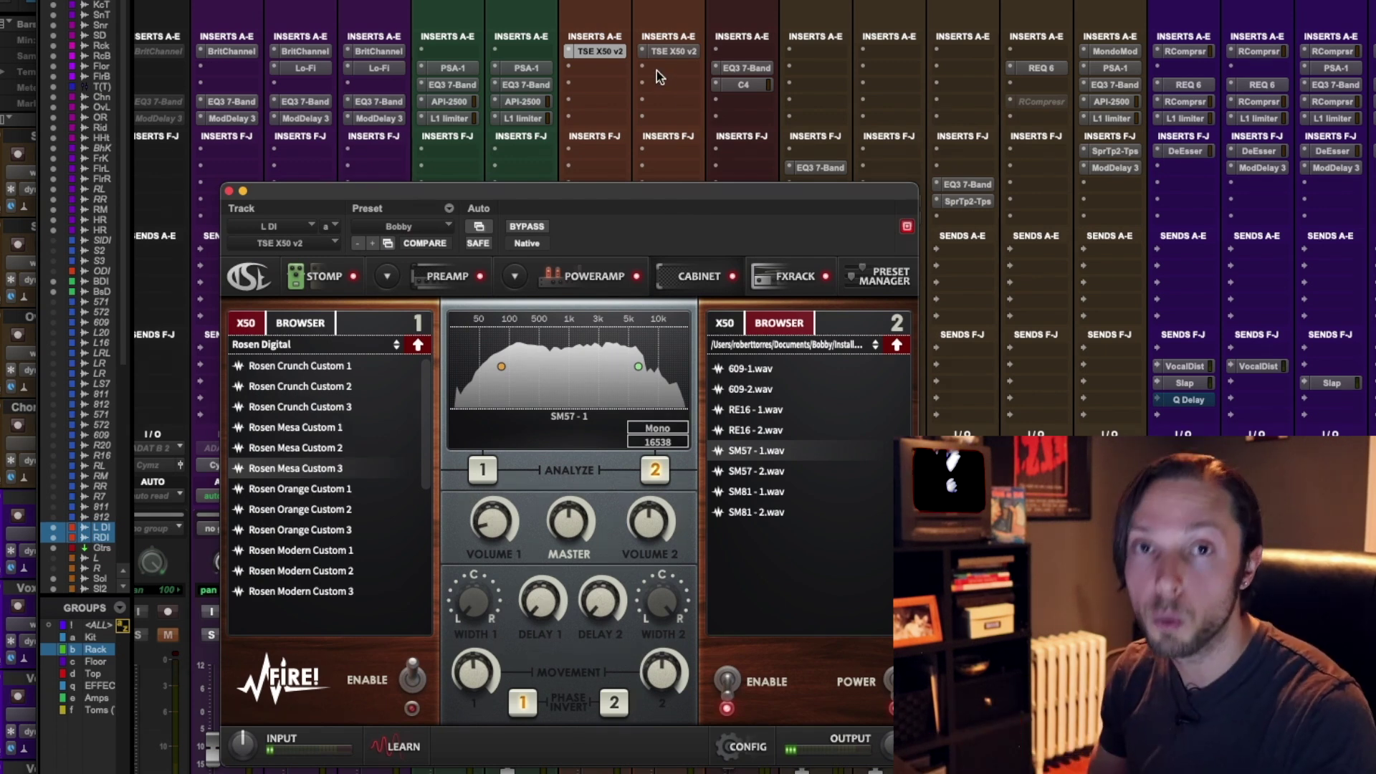
pyautogui.click(670, 52)
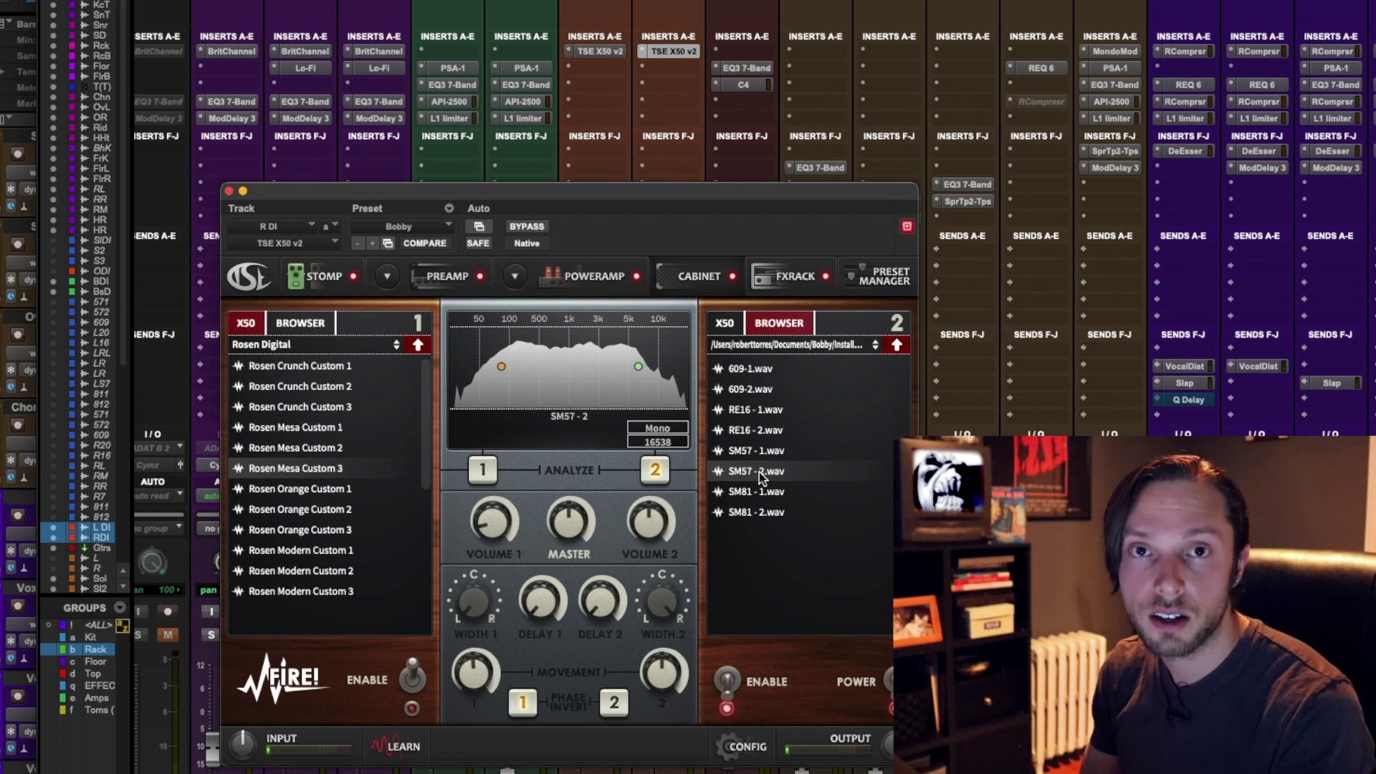
pyautogui.click(229, 191)
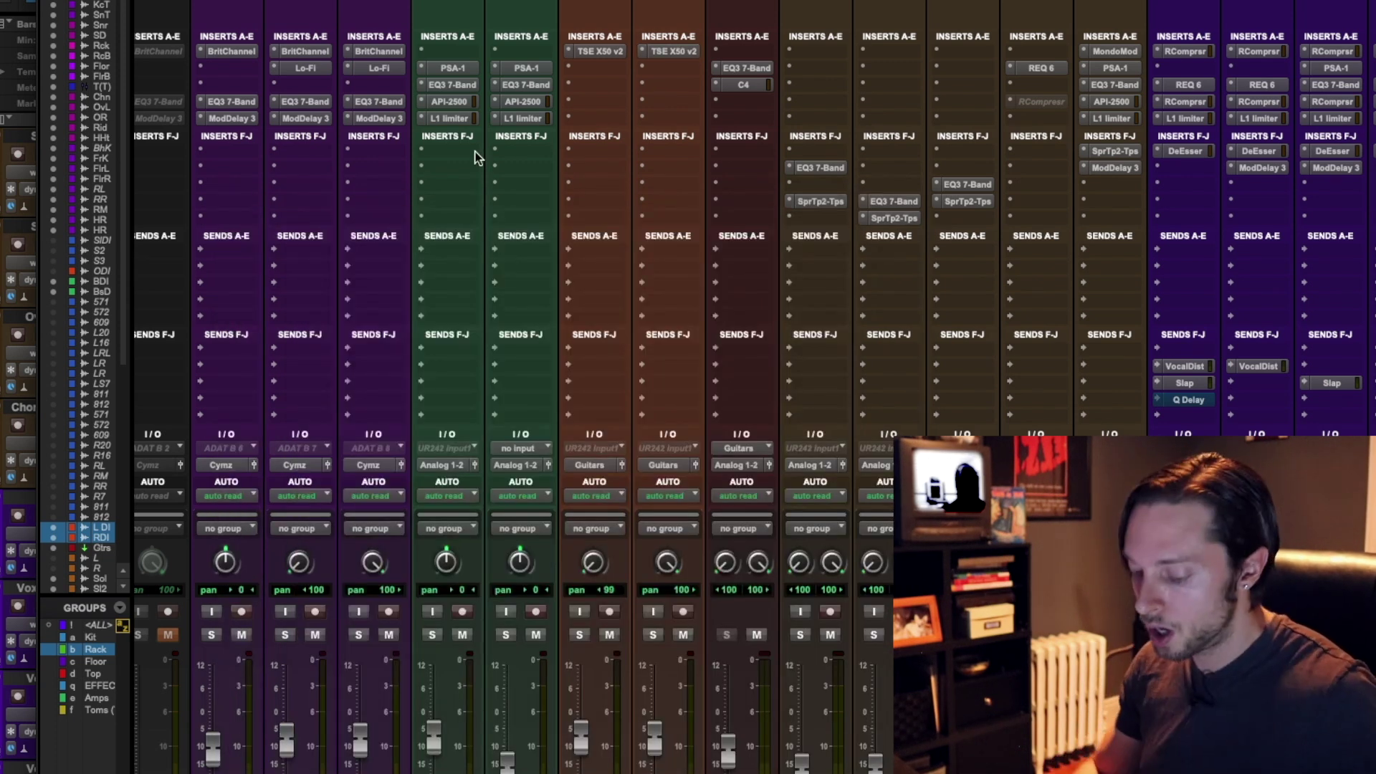
# Compare the TSE X50 v2 cabinet settings of R DI and L DI side by side during playback, and close both plug-in windows.
pyautogui.hotkey('ctrl', '=')
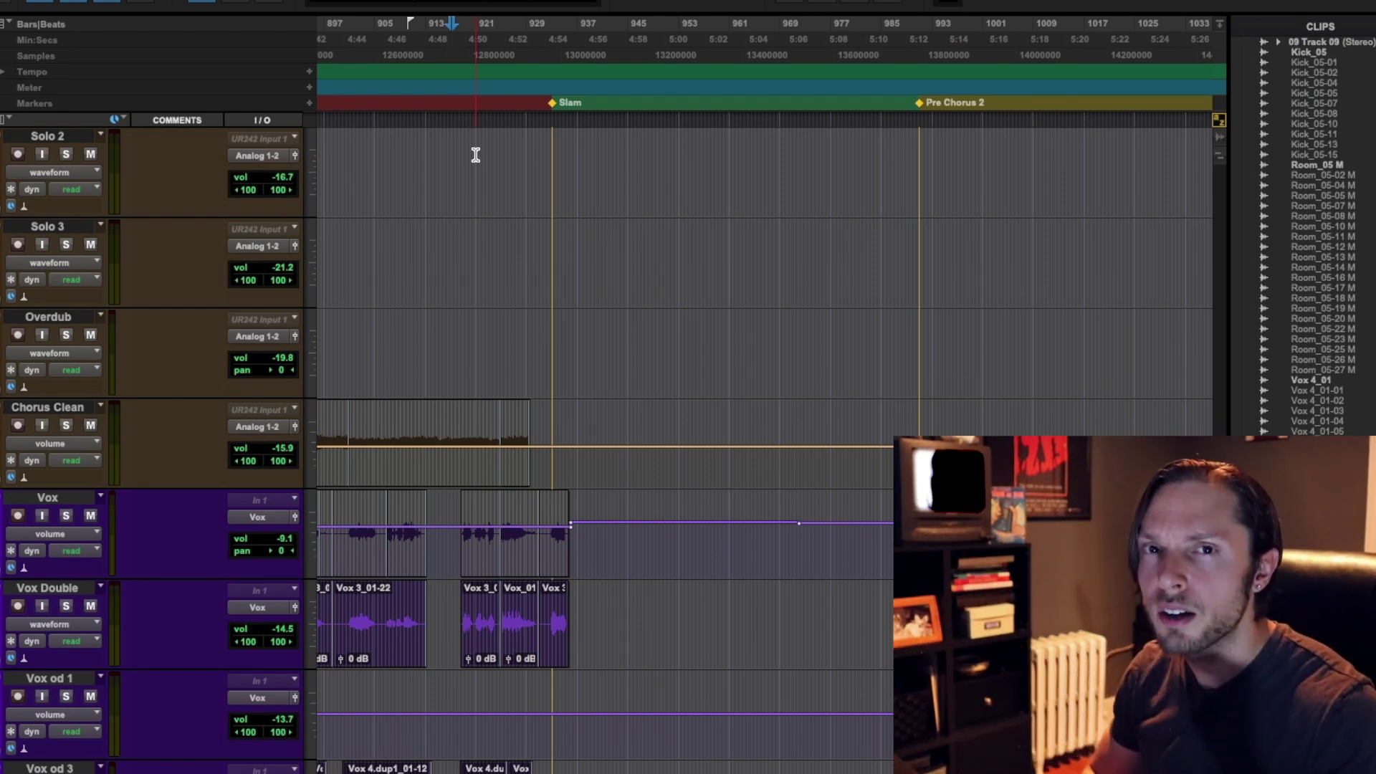
pyautogui.hotkey('ctrl', '=')
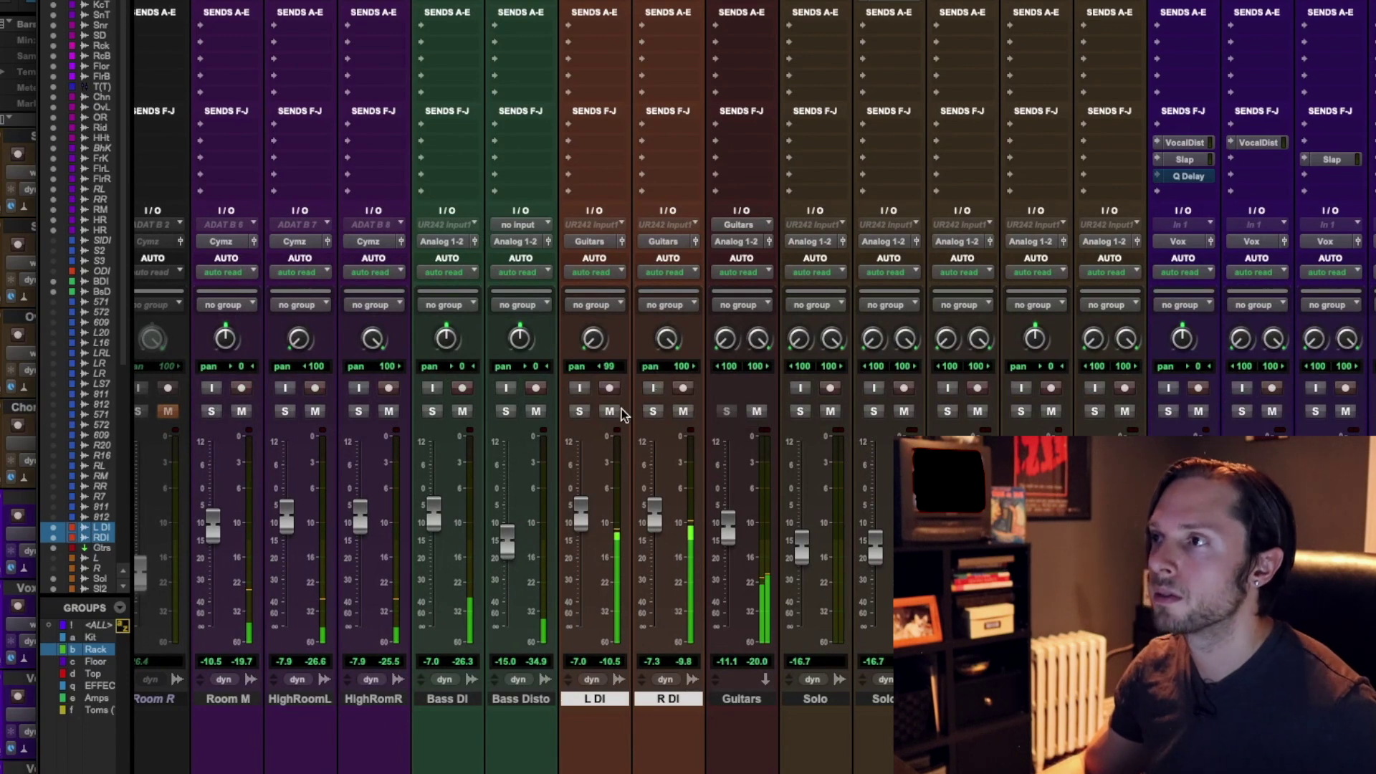
pyautogui.scroll(5, 631, 414)
pyautogui.click(673, 52)
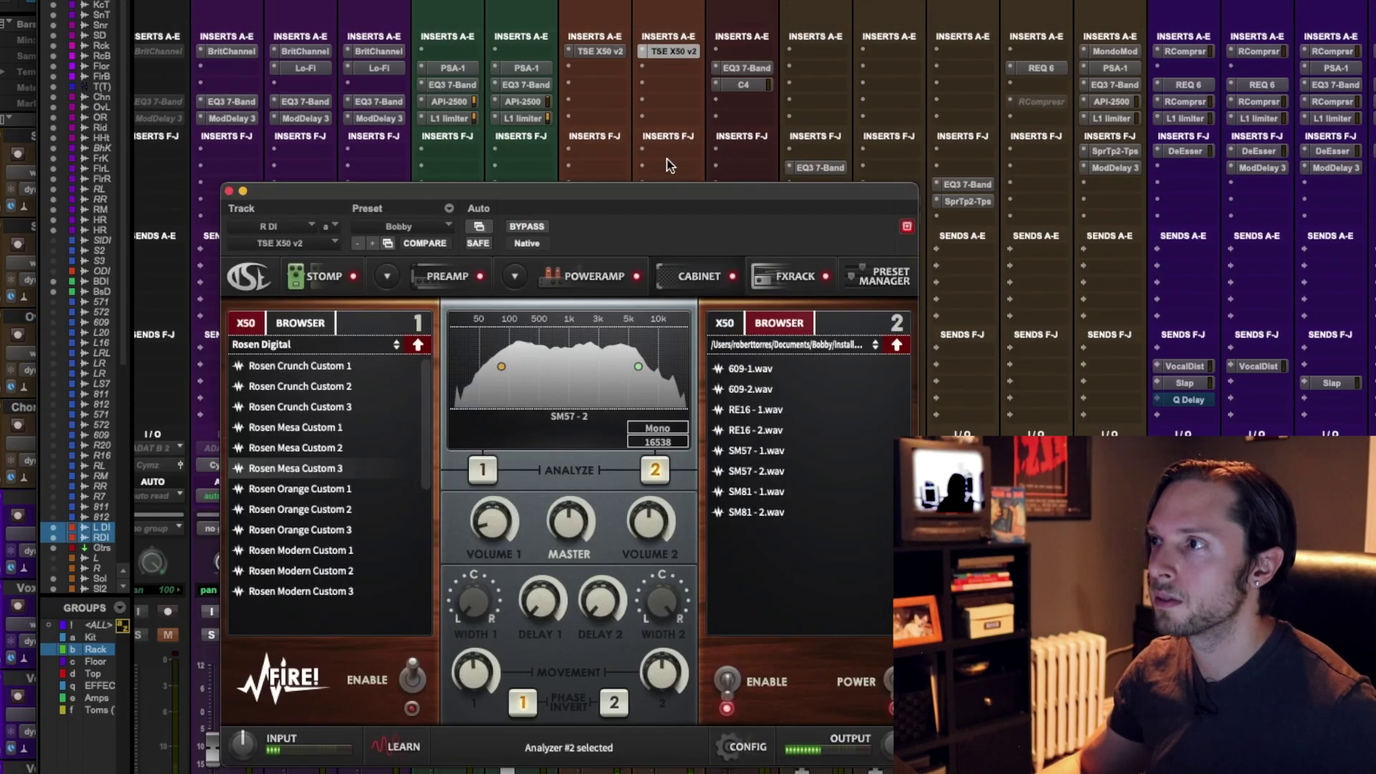
pyautogui.click(615, 54)
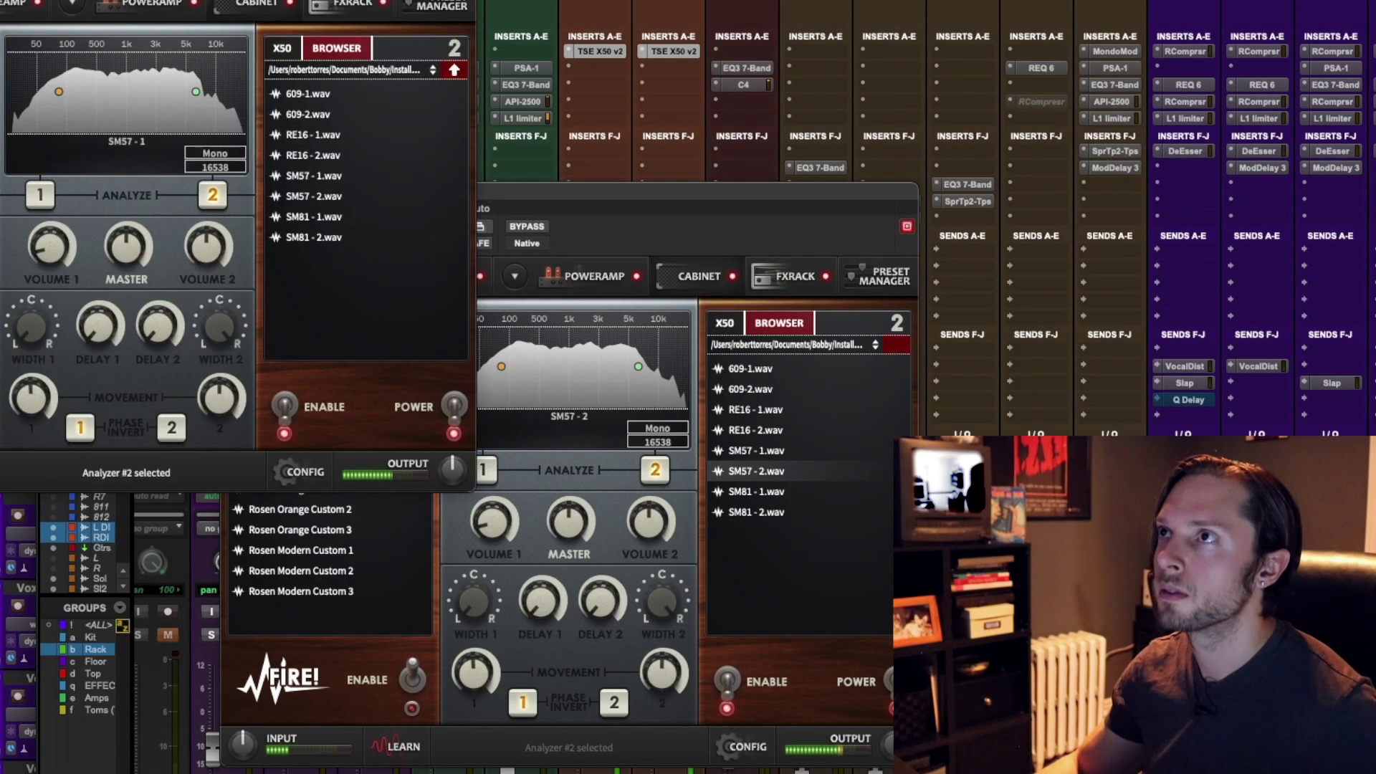
pyautogui.moveTo(330, 0); pyautogui.dragTo(488, 7)
pyautogui.moveTo(683, 194); pyautogui.dragTo(829, 151)
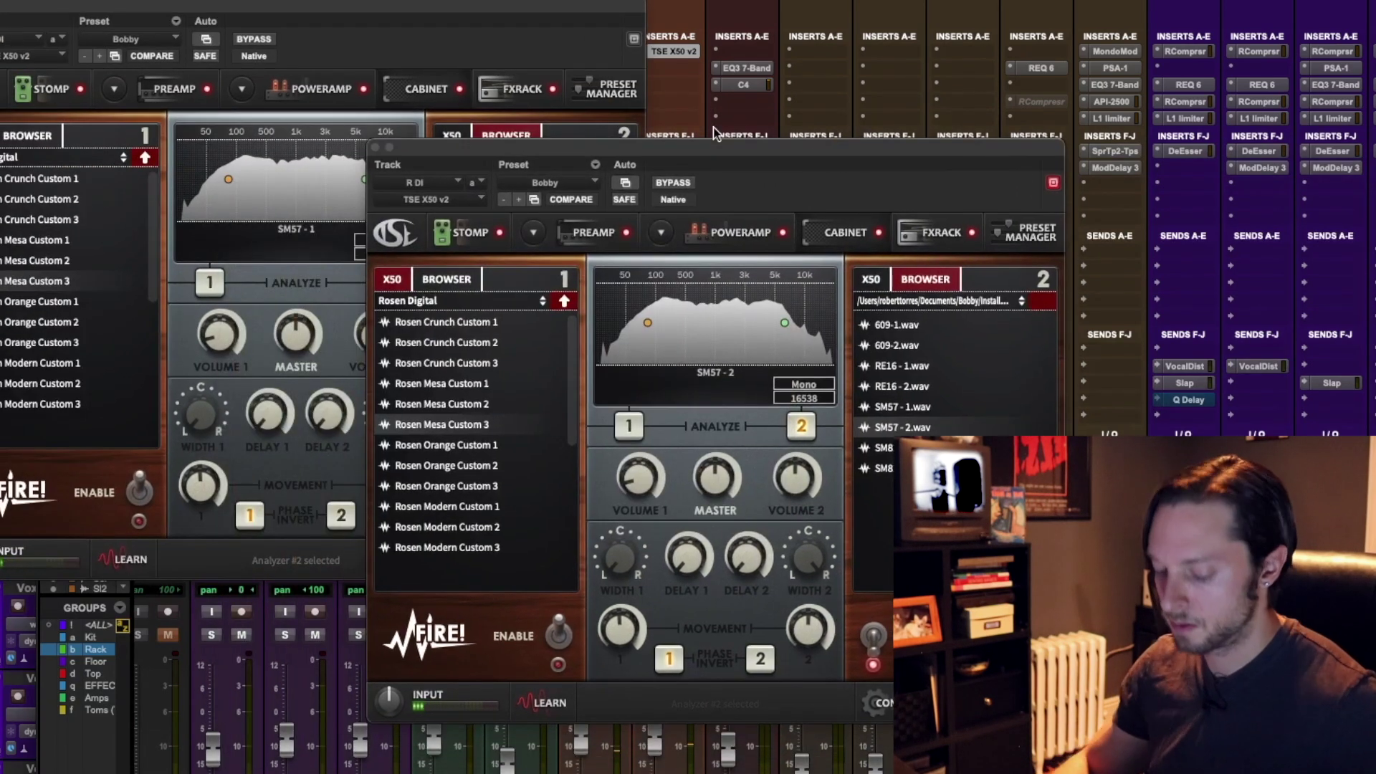
pyautogui.press('ctrl+alt+super+w')
# Audition the SM57 - 2.wav impulse in the second cabinet slot of R DI's TSE X50 v2 with L DI and R DI soloed.
pyautogui.scroll(-5, 645, 287)
pyautogui.click(579, 411)
pyautogui.scroll(3, 580, 416)
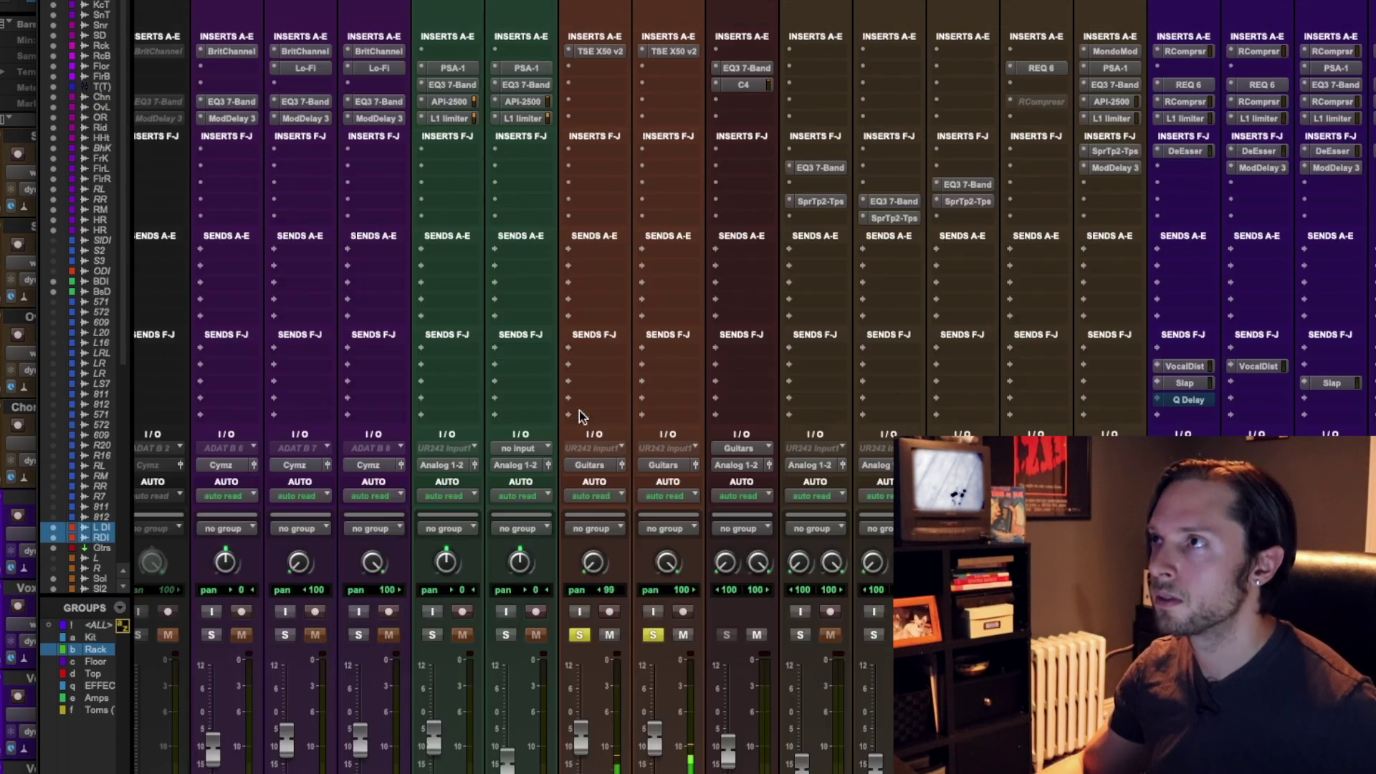
pyautogui.click(659, 49)
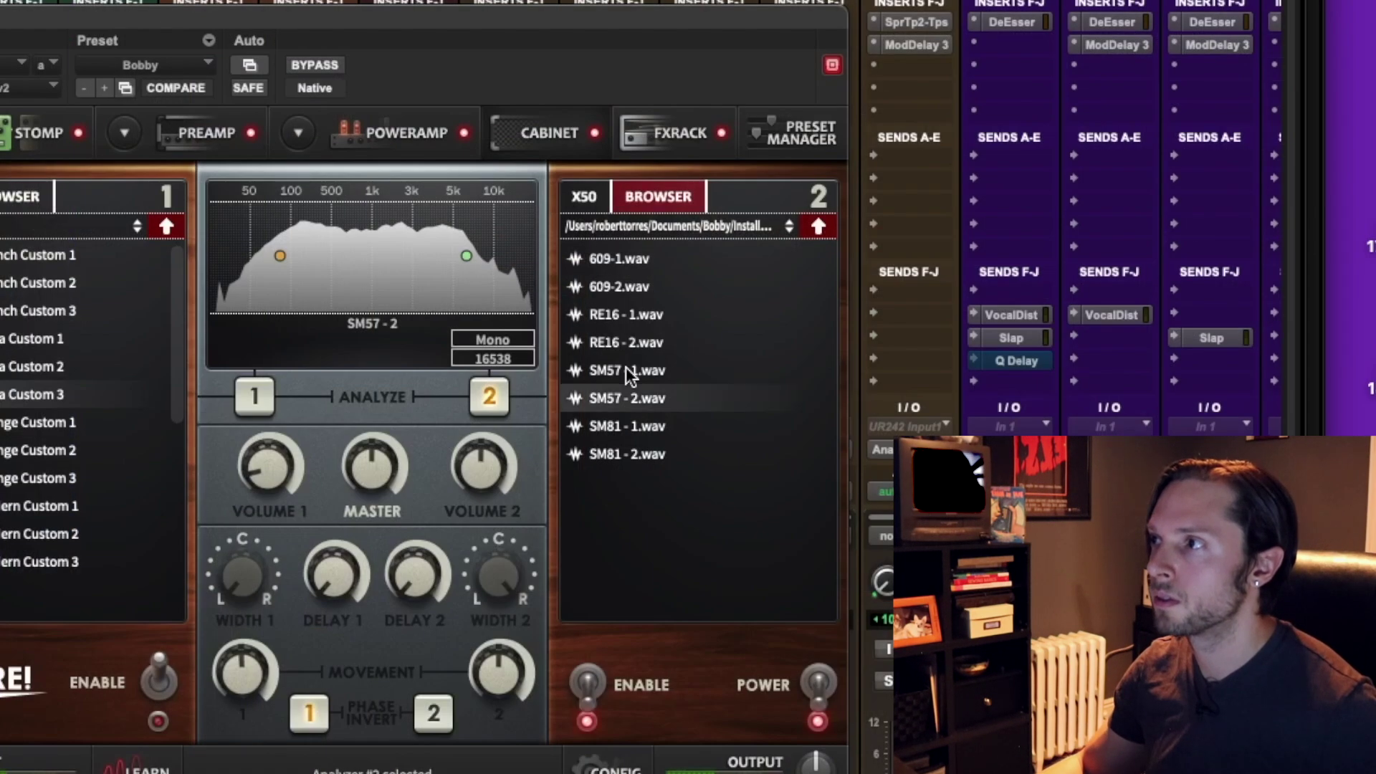
pyautogui.click(618, 390)
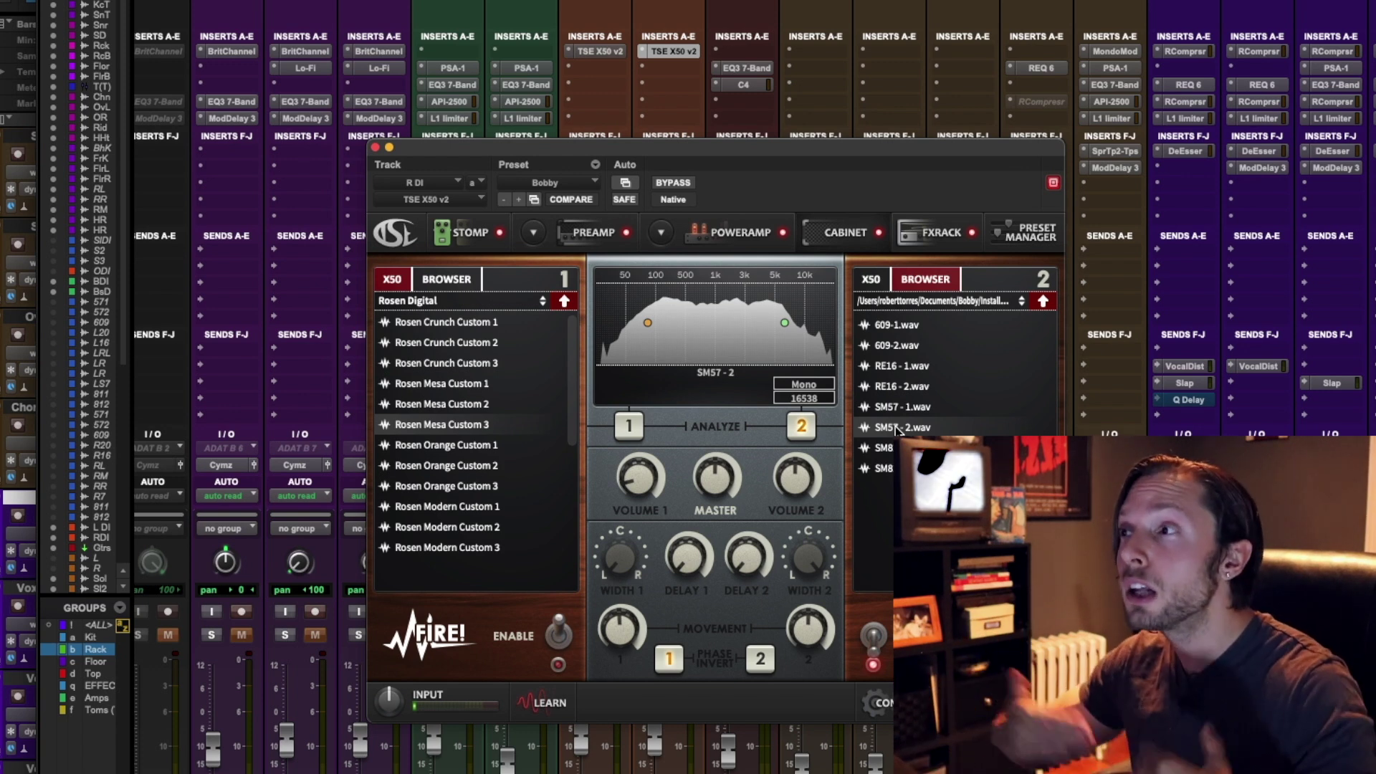
# Load 609-1.wav in the second cabinet slot of R DI's TSE X50 v2 and raise R DI's volume to -7.1 dB.
pyautogui.click(906, 329)
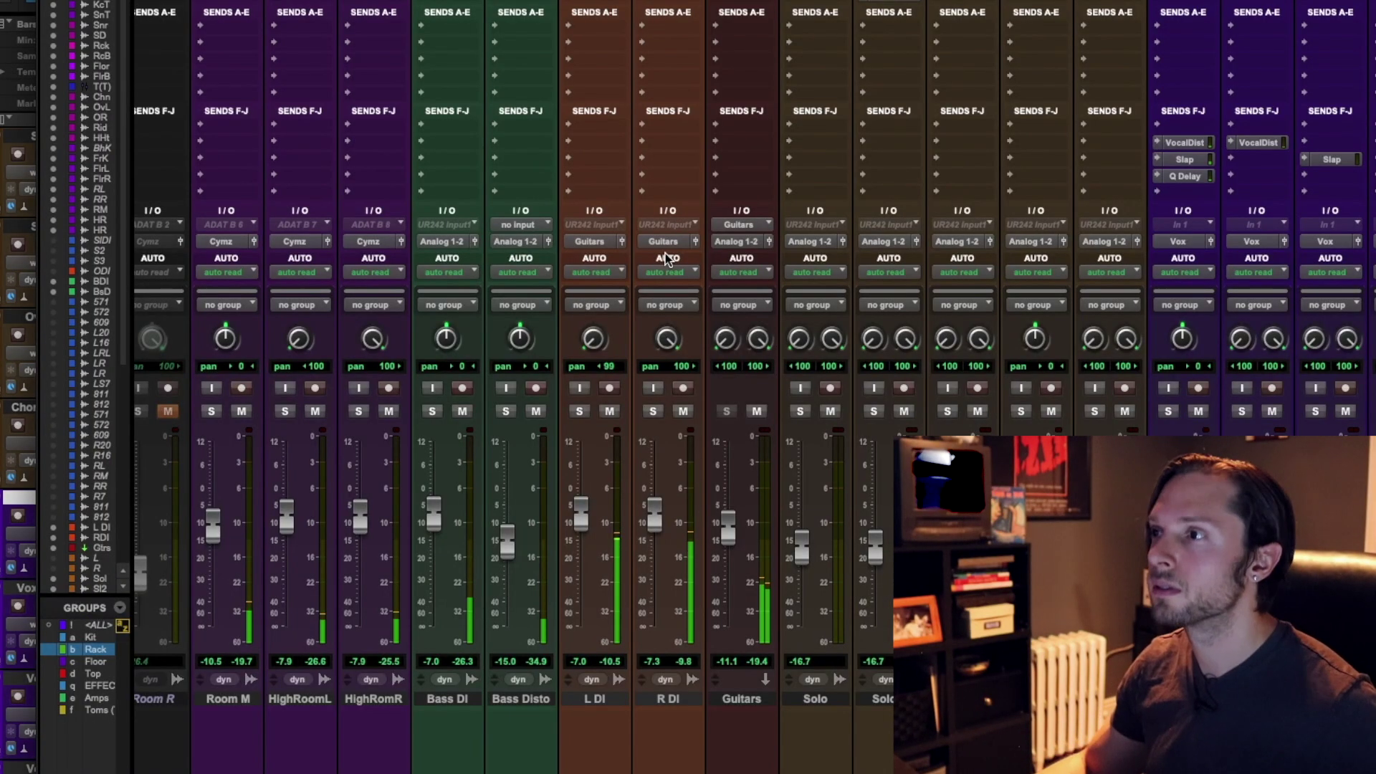
pyautogui.moveTo(654, 514); pyautogui.dragTo(654, 504)
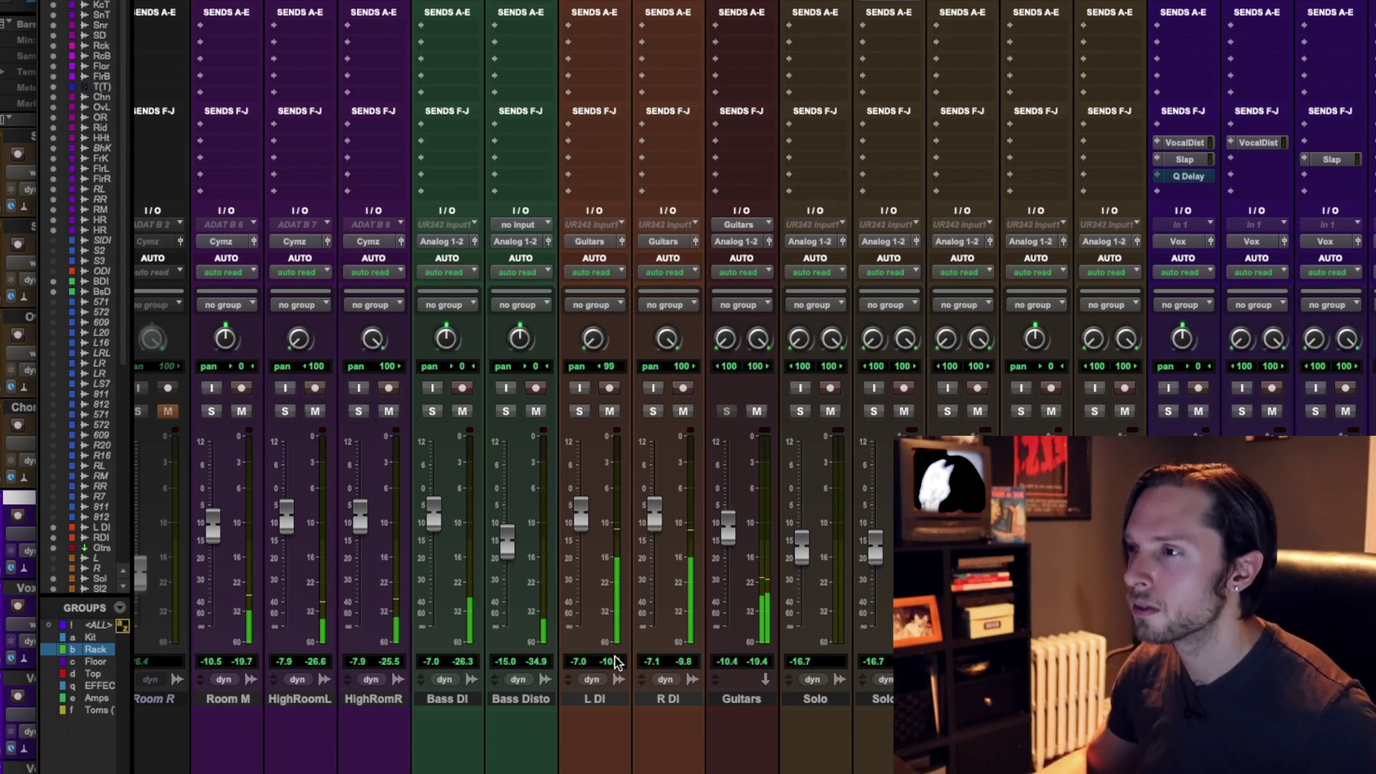
# Listen to the adjusted L DI and R DI guitars in solo, and return to the full mix.
pyautogui.click(594, 698)
pyautogui.keyDown('shift'); pyautogui.click(668, 698); pyautogui.keyUp('shift')
pyautogui.keyDown('alt'); pyautogui.keyDown('shift'); pyautogui.click(653, 411); pyautogui.keyUp('shift'); pyautogui.keyUp('alt')
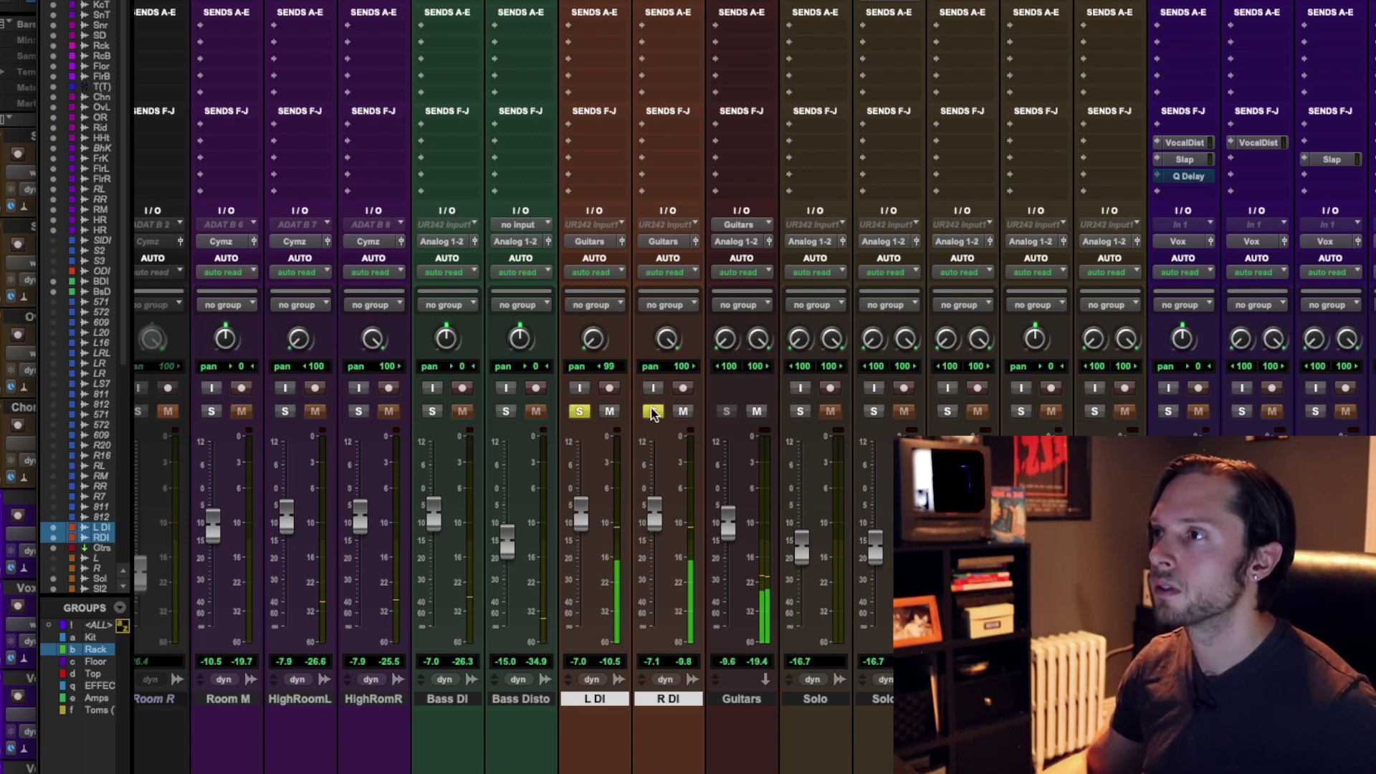
pyautogui.keyDown('alt'); pyautogui.keyDown('shift'); pyautogui.click(653, 411); pyautogui.keyUp('shift'); pyautogui.keyUp('alt')
# Show the timeline from Chorus 1 through Chorus 2 in the Edit window and stop playback.
pyautogui.press('super+equal')
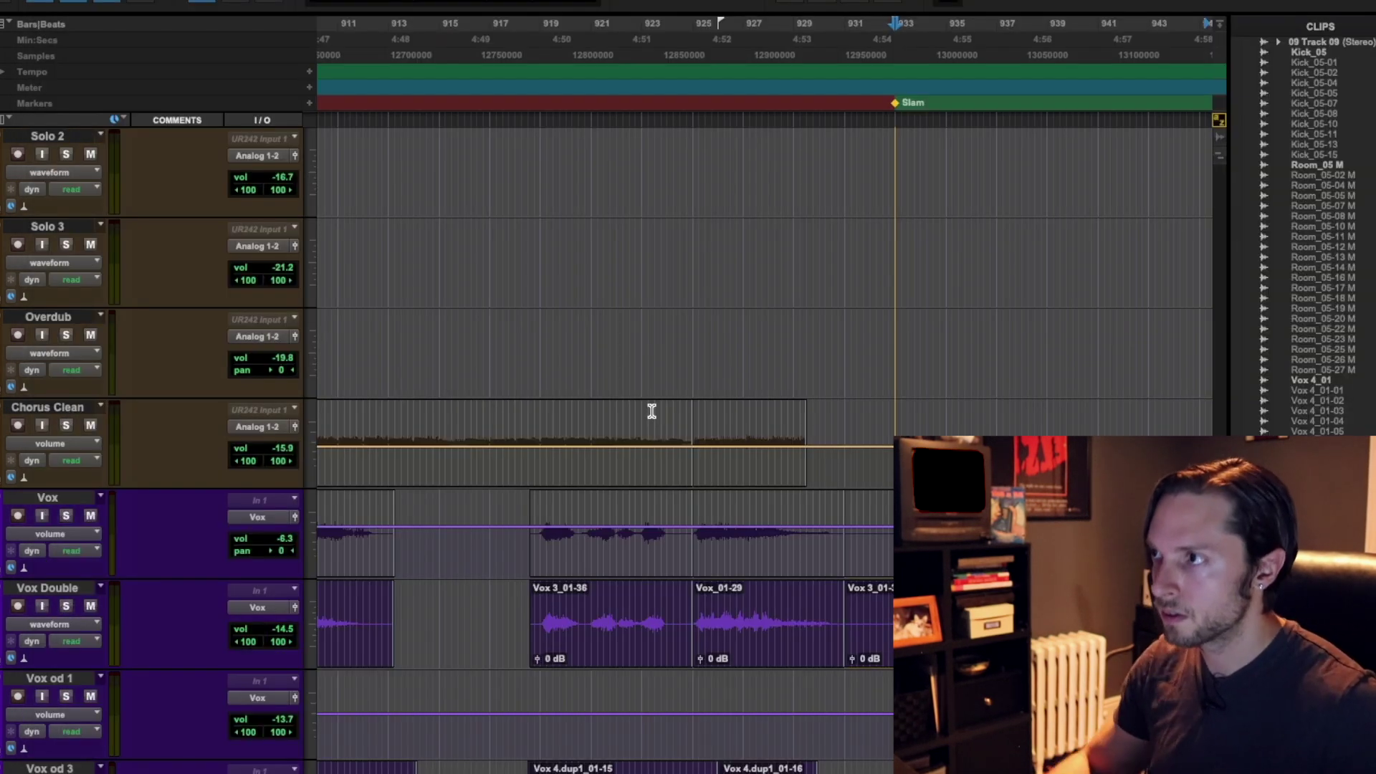
pyautogui.press('super+bracketleft')
pyautogui.press('super+bracketleft')
pyautogui.press('super+bracketleft')
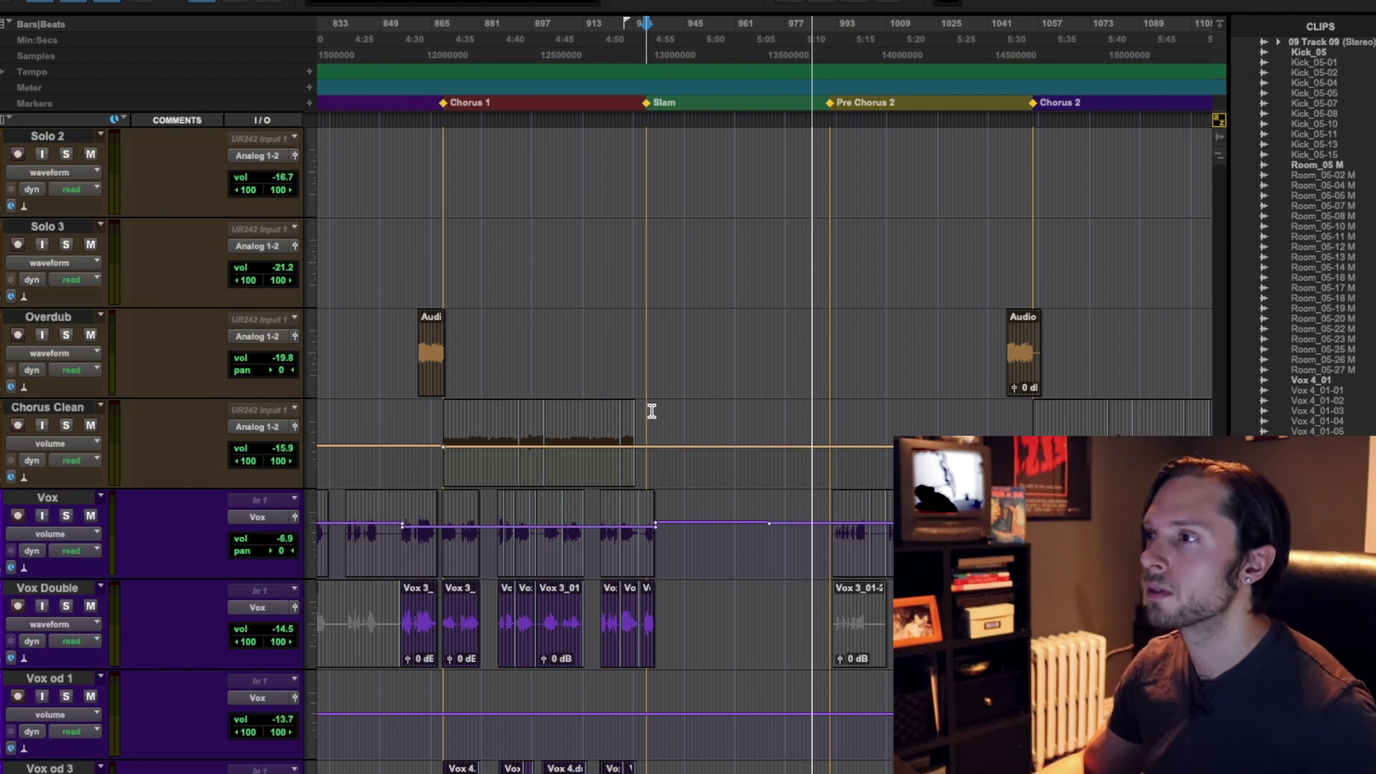
pyautogui.press('space')
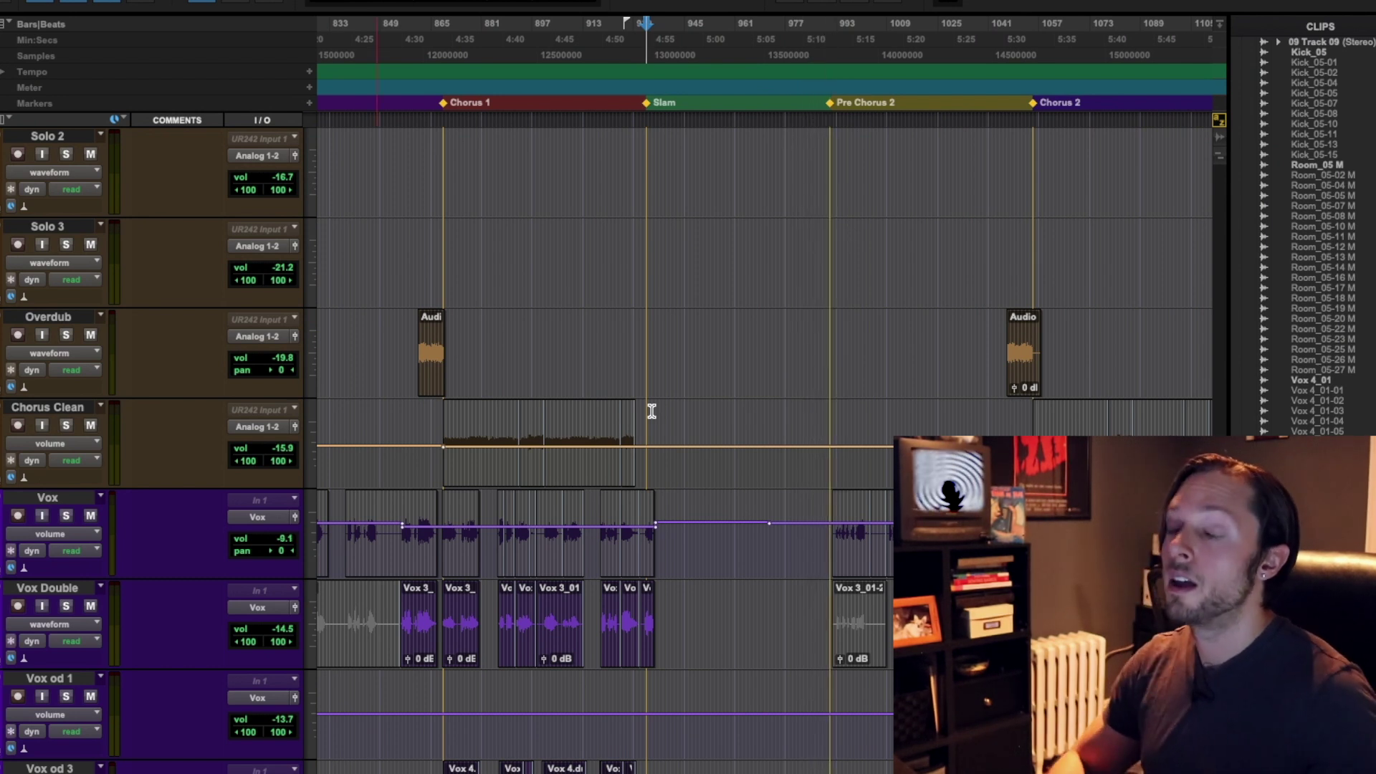